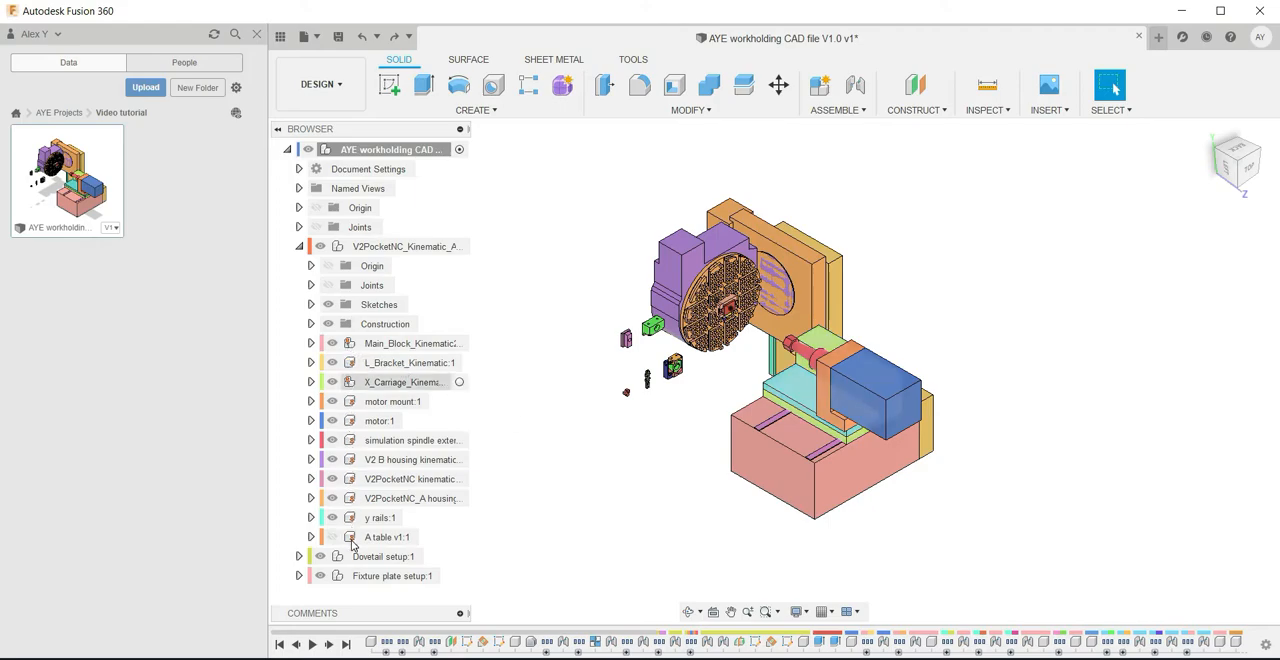
Unground all components of the V2PocketNC kinematic assembly, from Main_Block_Kinematic through A table v1
right_click(381, 351)
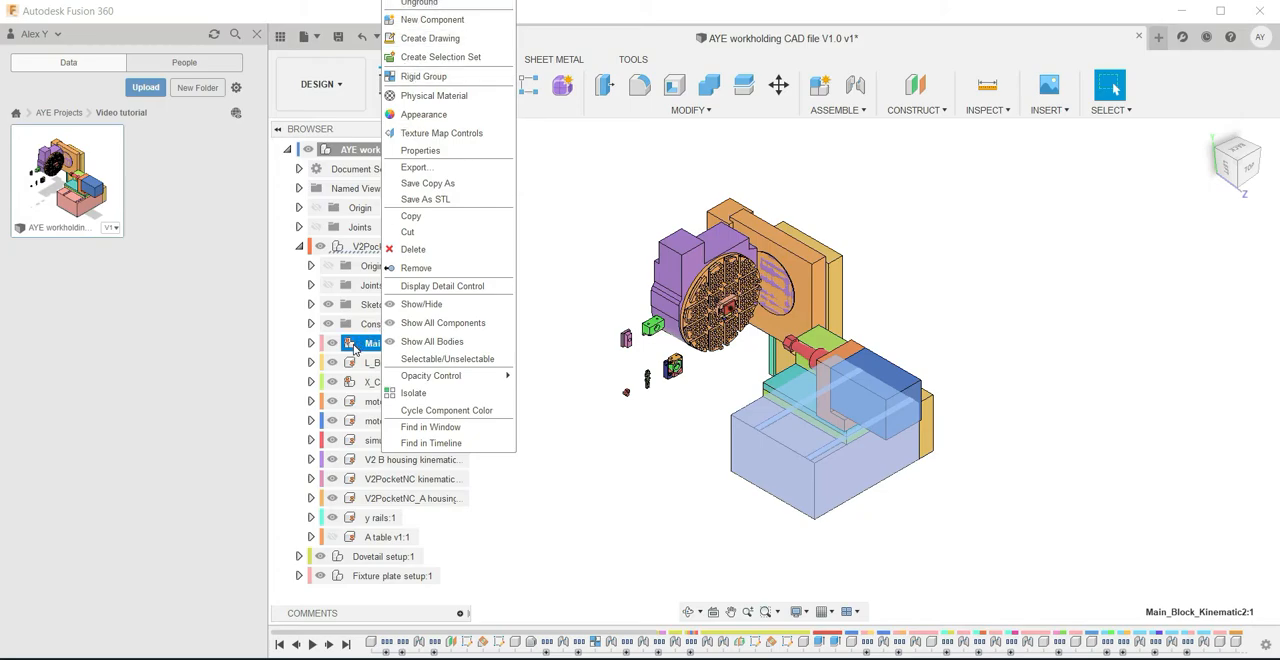
click(422, 5)
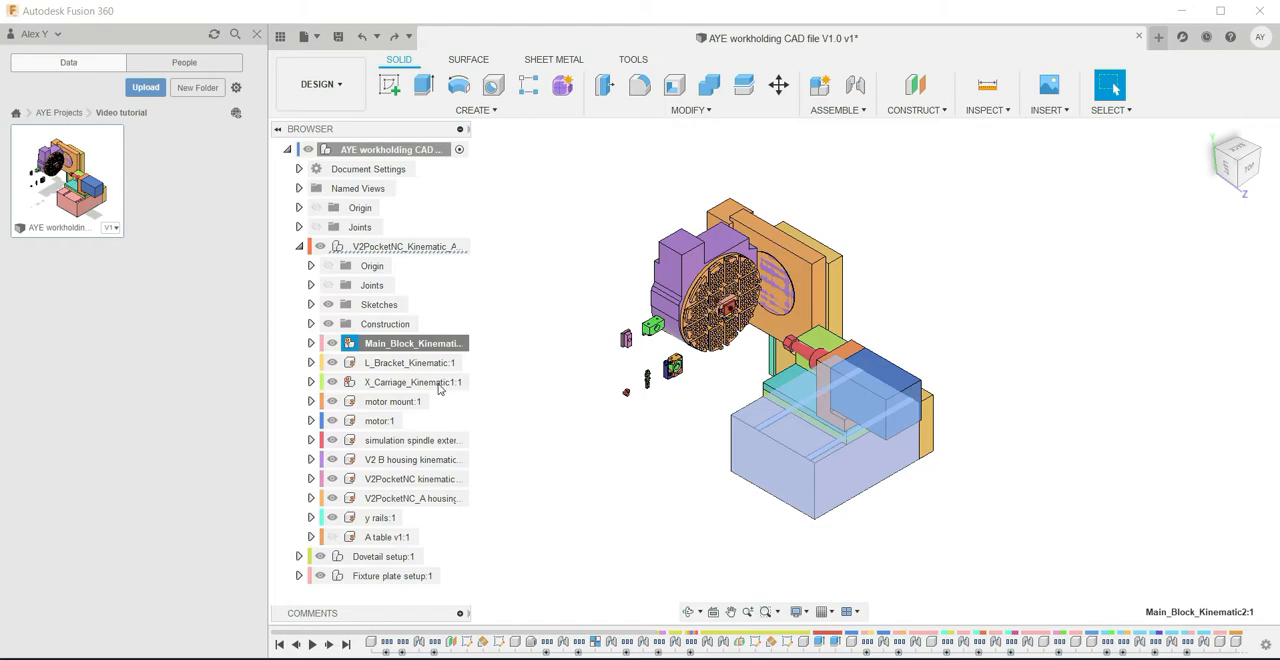
shift+click(388, 538)
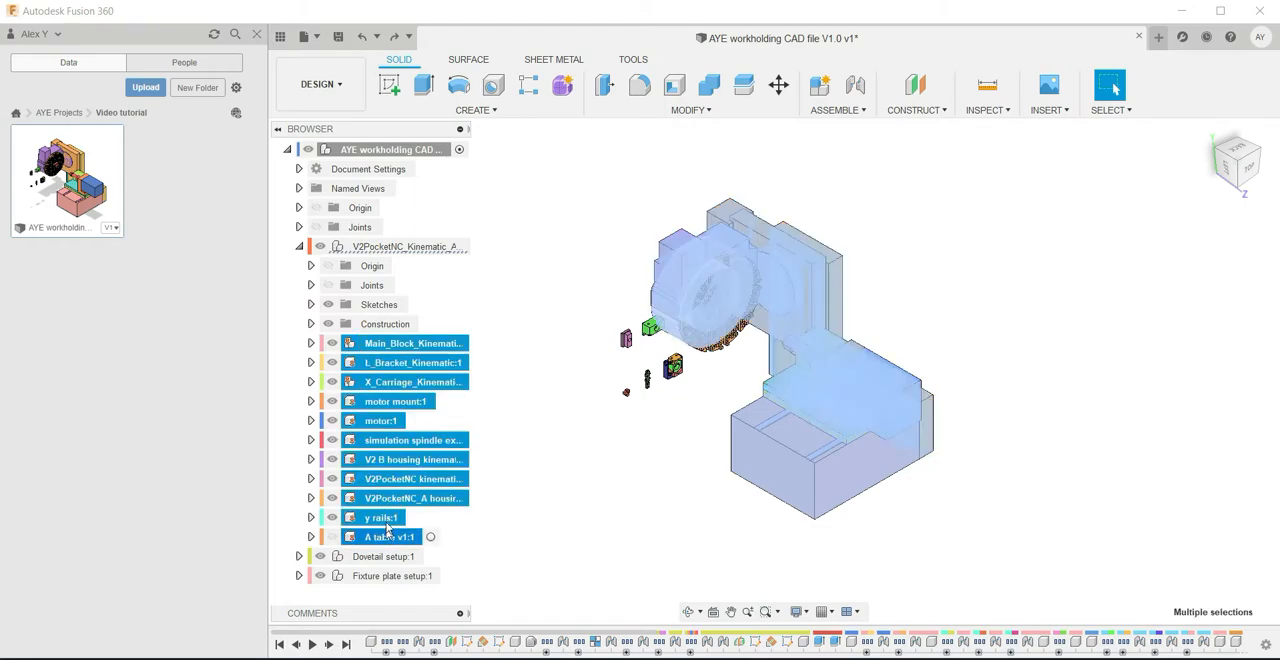
right_click(385, 452)
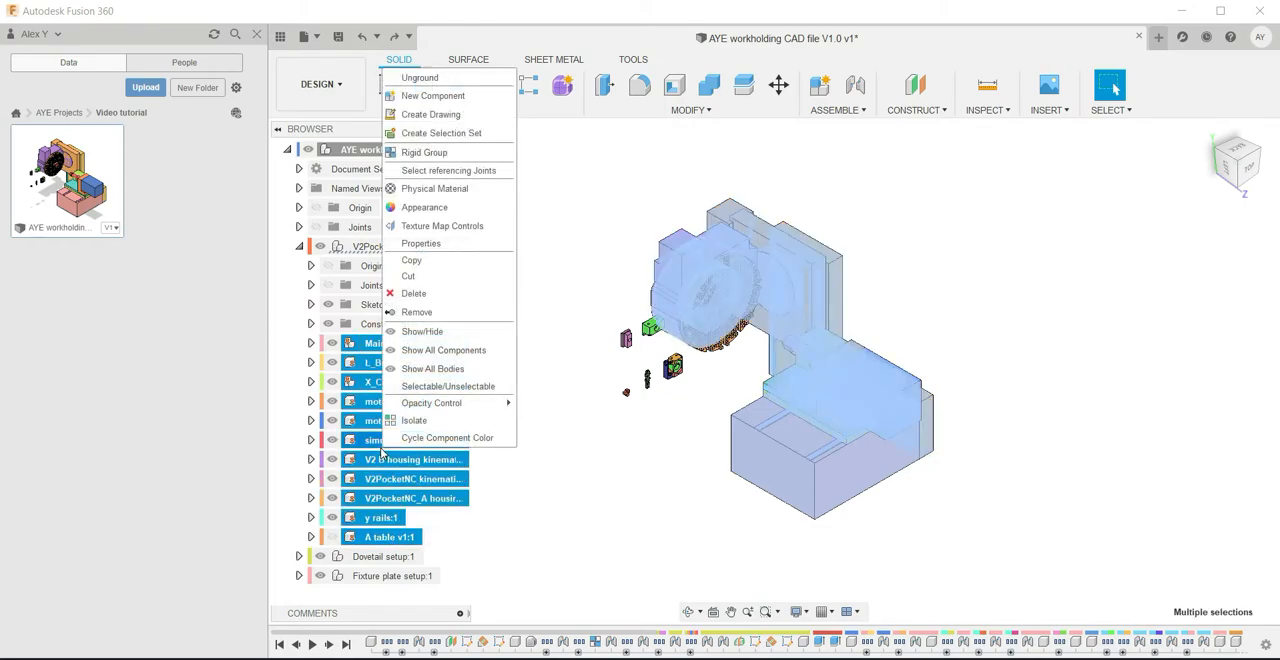
click(420, 78)
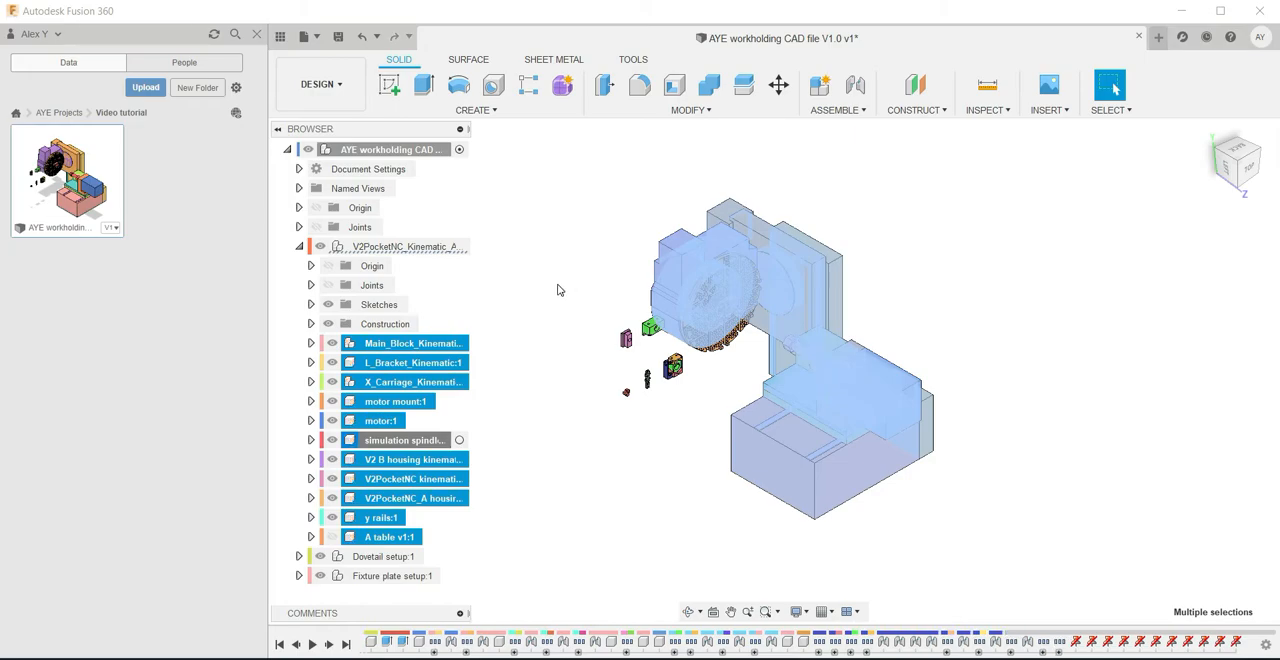
Try moving the ungrounded main block and purple housing freely out of their assembled positions
click(558, 290)
drag(704, 477, 742, 512)
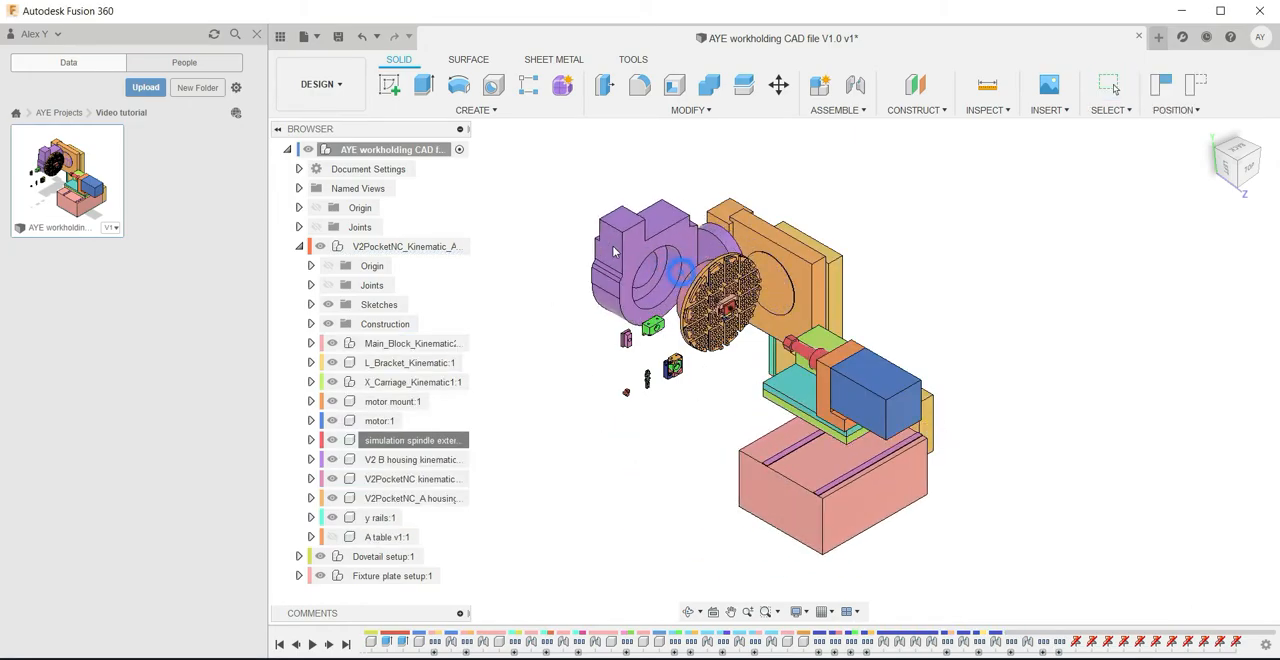
scroll(732, 325, up, 5)
scroll(732, 325, down, 3)
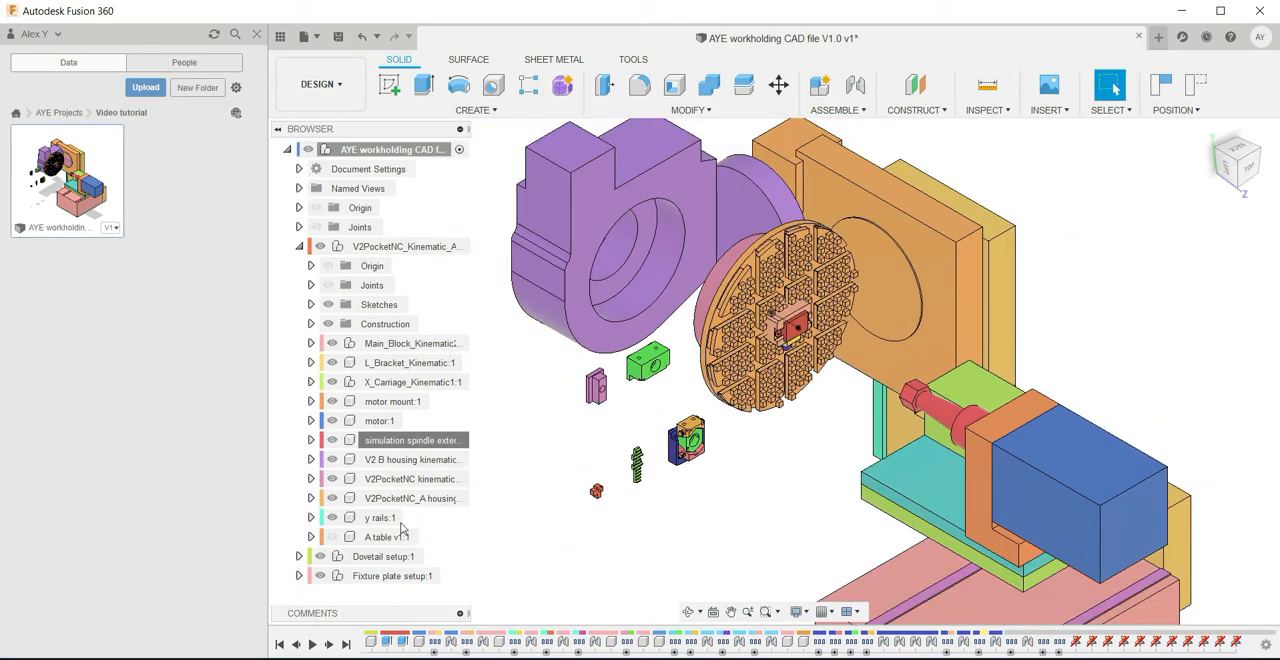
Hide the Fixture plate setup component
click(320, 576)
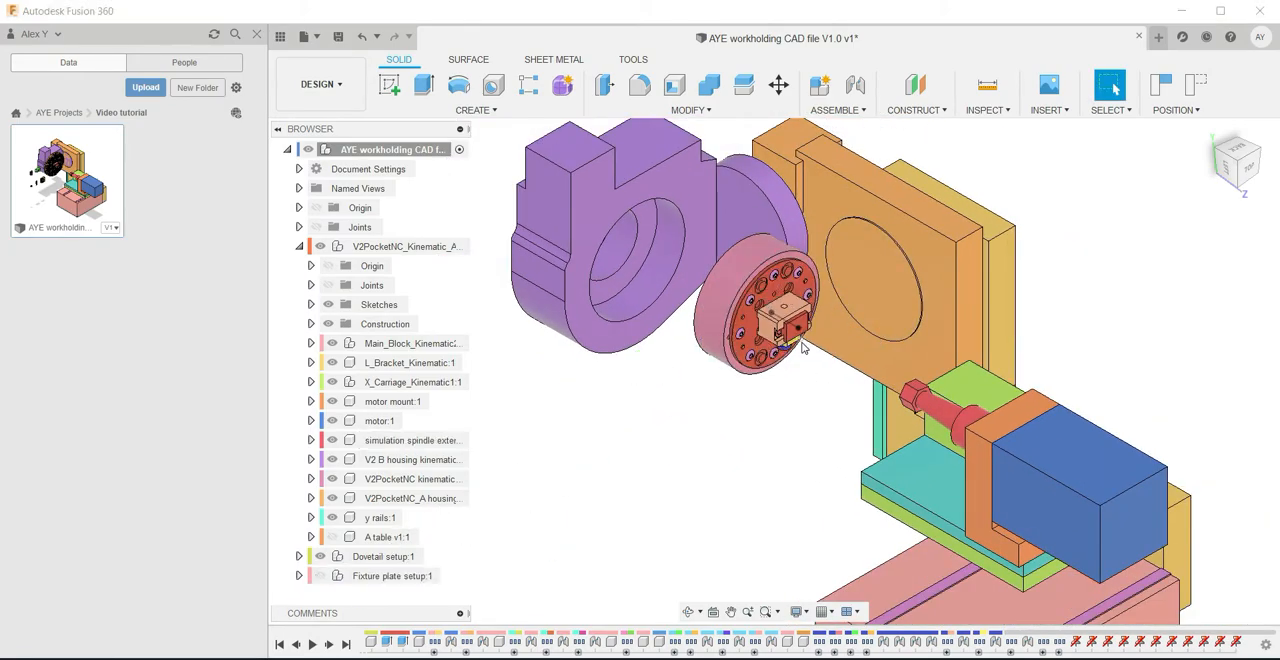
click(320, 576)
click(384, 580)
click(553, 530)
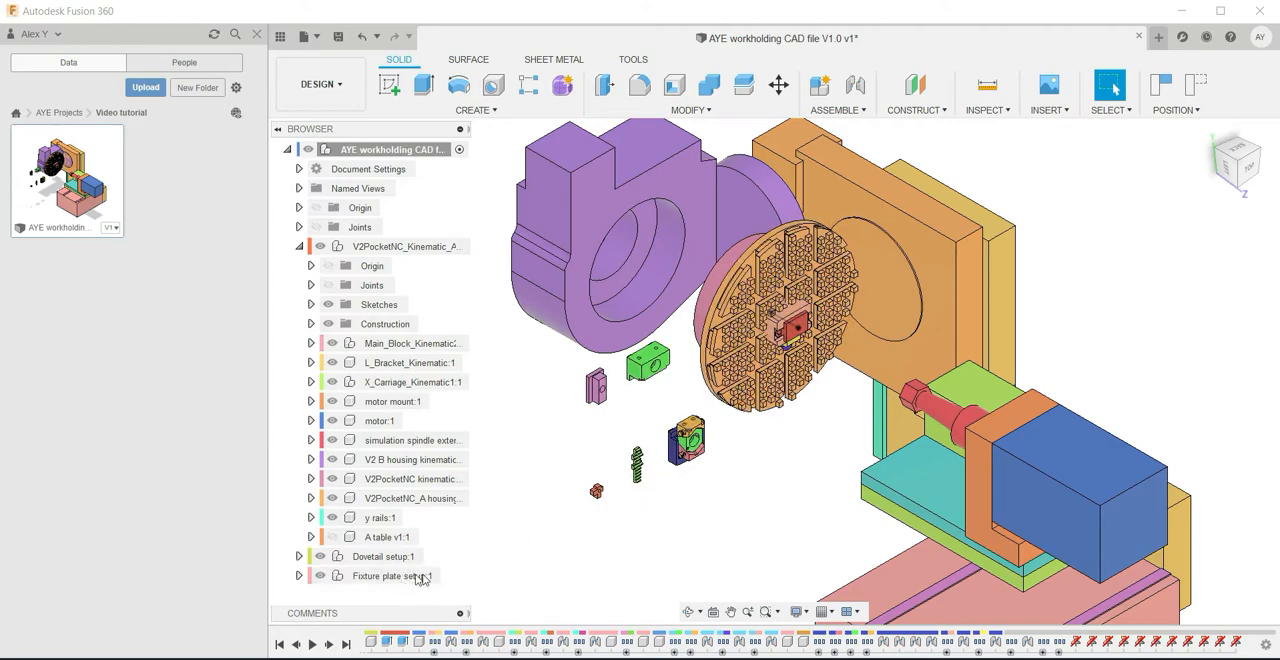
click(321, 577)
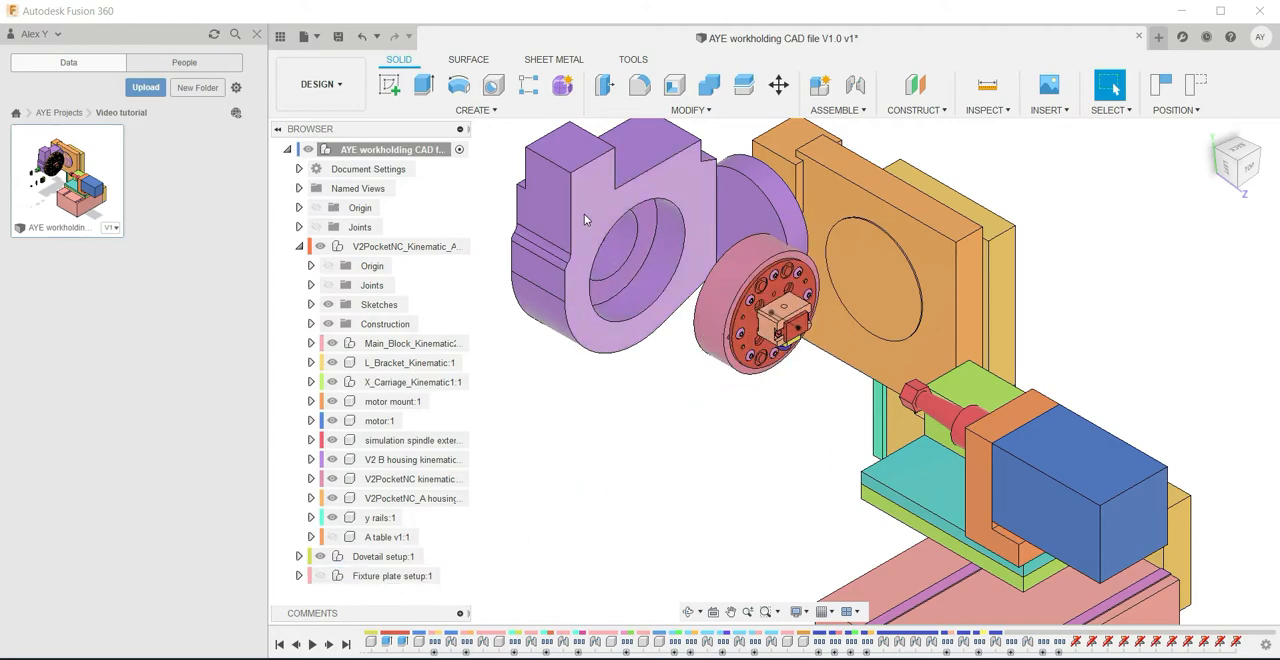
Try moving the rotary table and the small dovetail parts freely, and revert all components to their saved positions
drag(728, 300, 750, 280)
scroll(784, 330, up, 5)
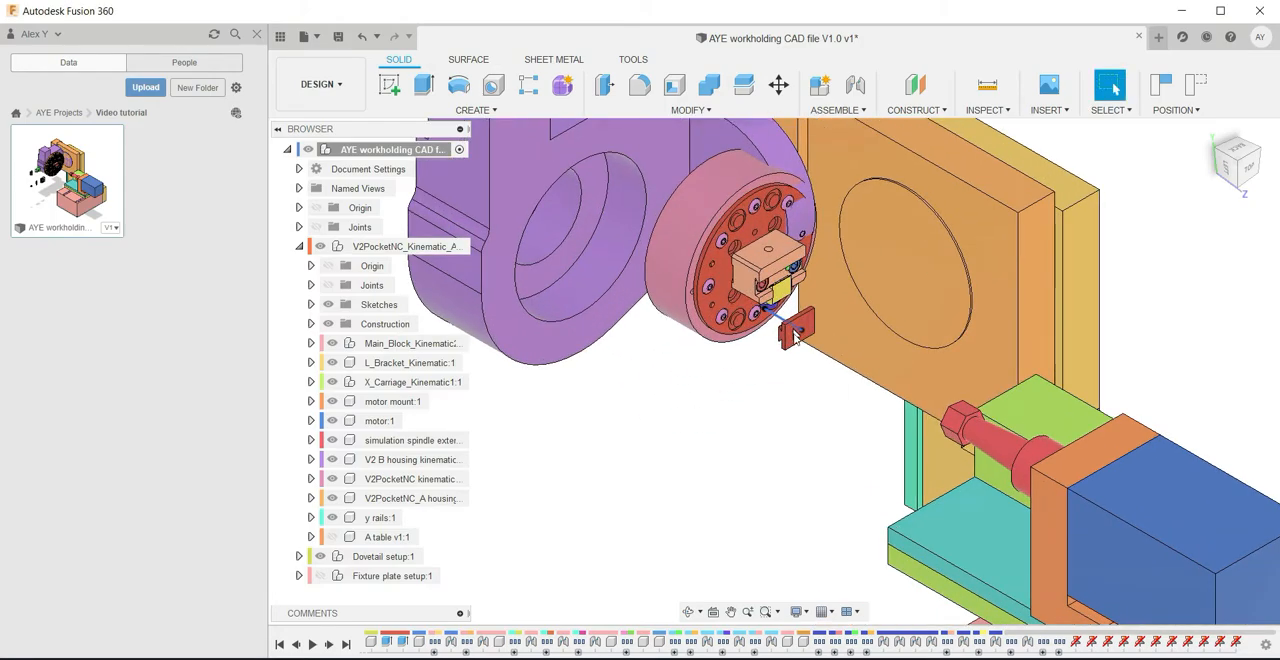
drag(781, 330, 766, 352)
drag(706, 227, 725, 361)
scroll(725, 361, down, 3)
scroll(725, 366, down, 4)
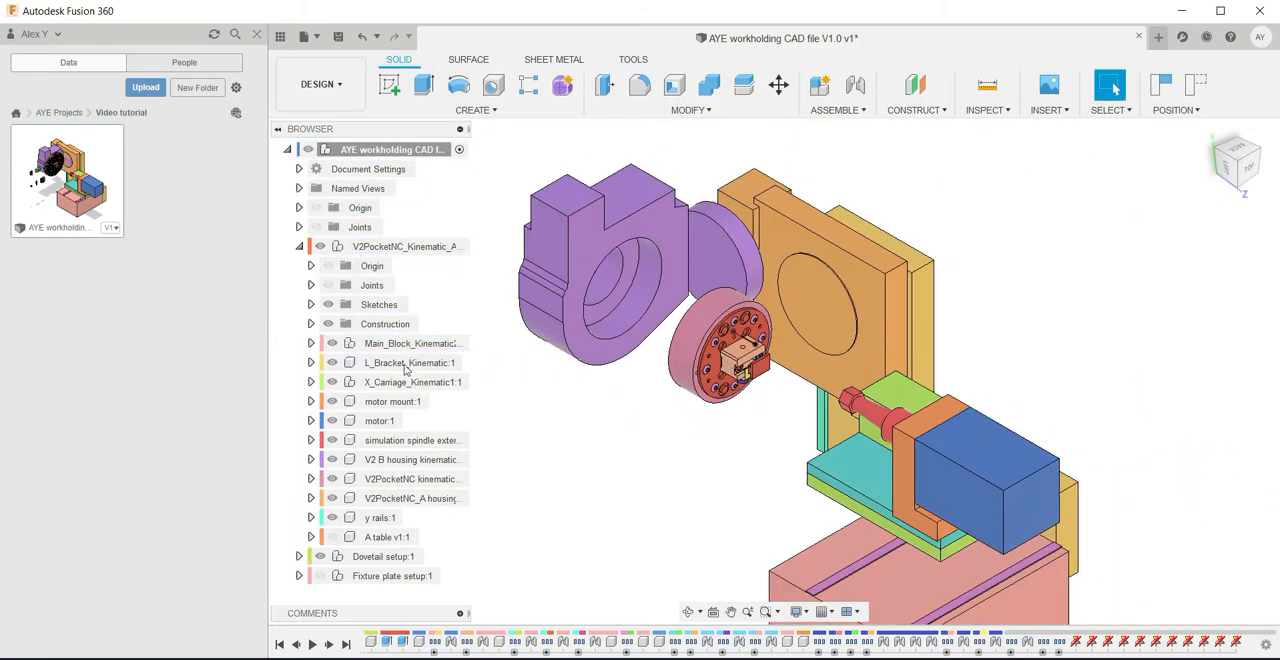
click(1195, 84)
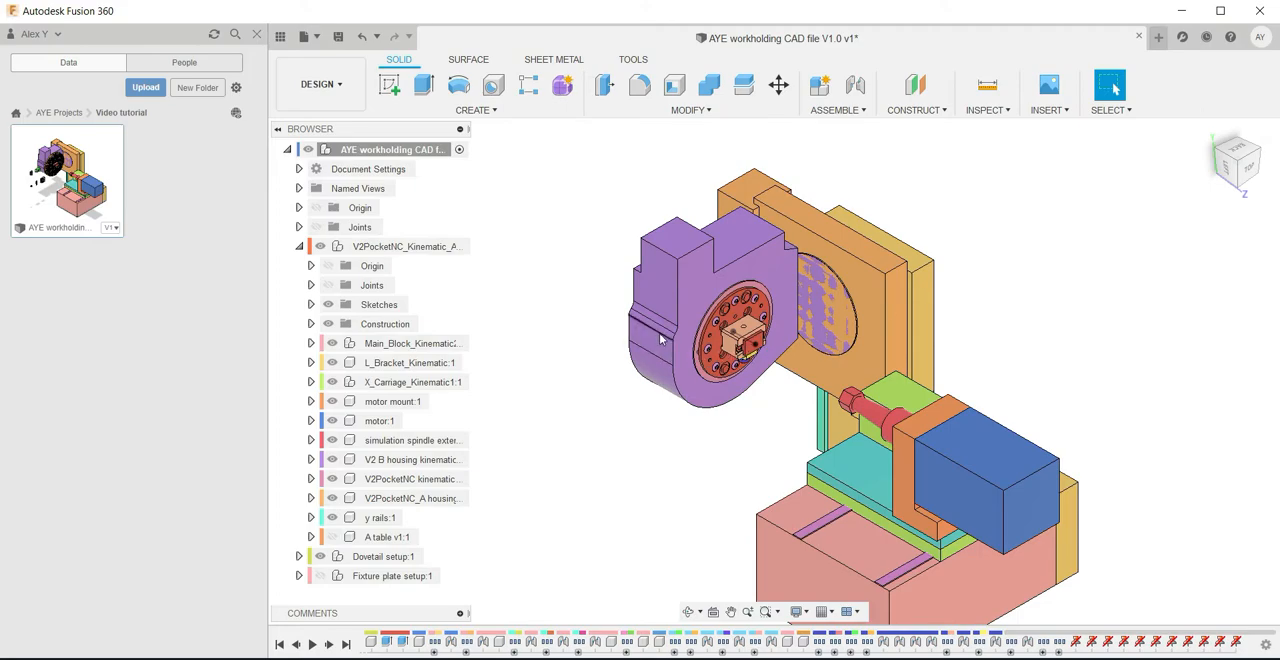
Pull the purple housing aside once more, and undo the moves and the ungrounding of the machine components
drag(659, 344, 540, 360)
key(ctrl+z)
key(ctrl+z)
key(ctrl+z)
key(ctrl+z)
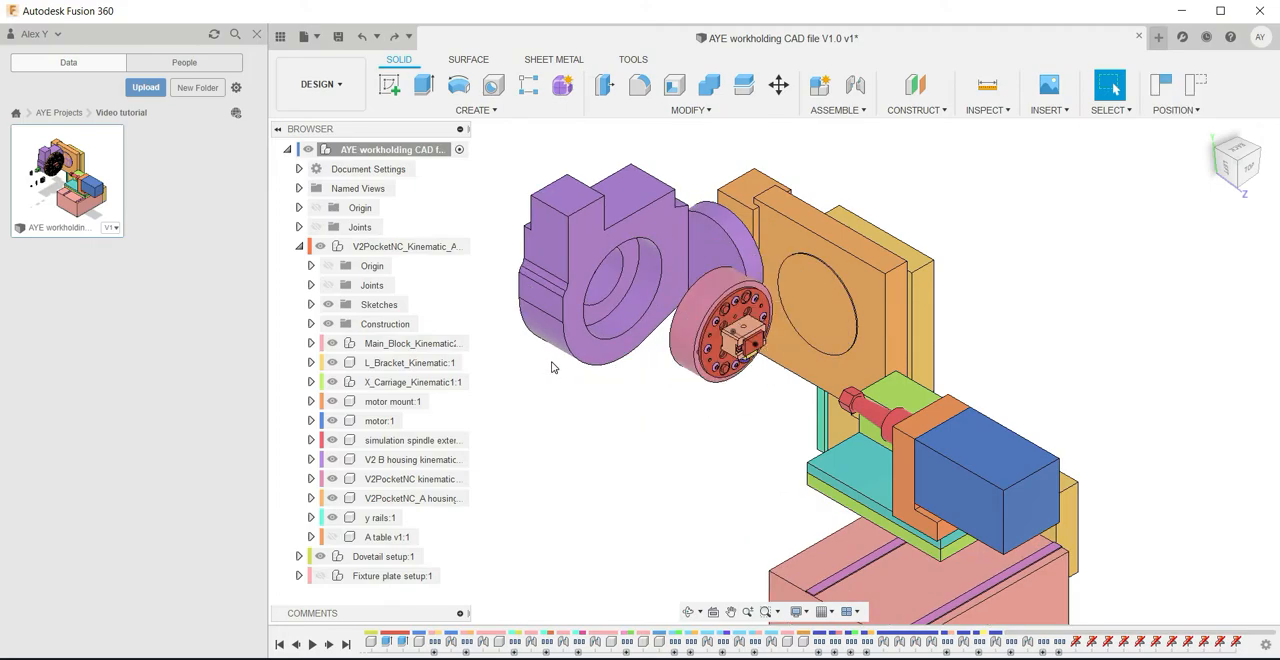
key(ctrl+z)
key(ctrl+z)
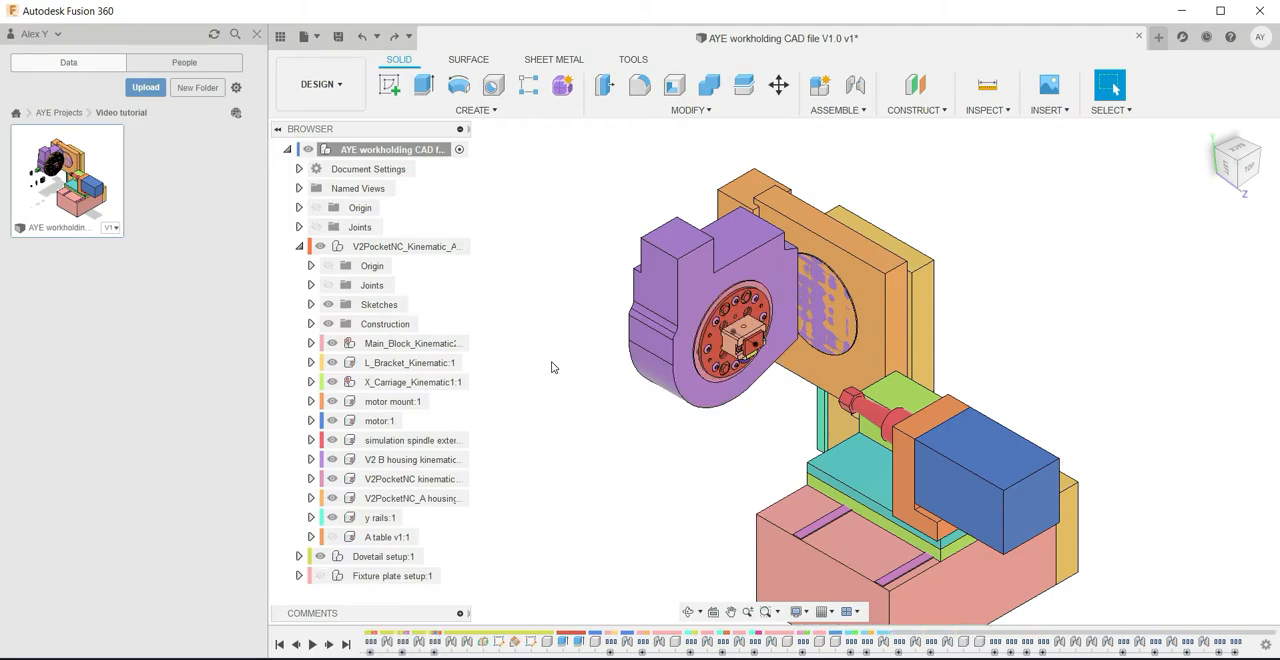
Collapse the V2PocketNC assembly's contents and hide the Dovetail setup component
scroll(548, 376, down, 2)
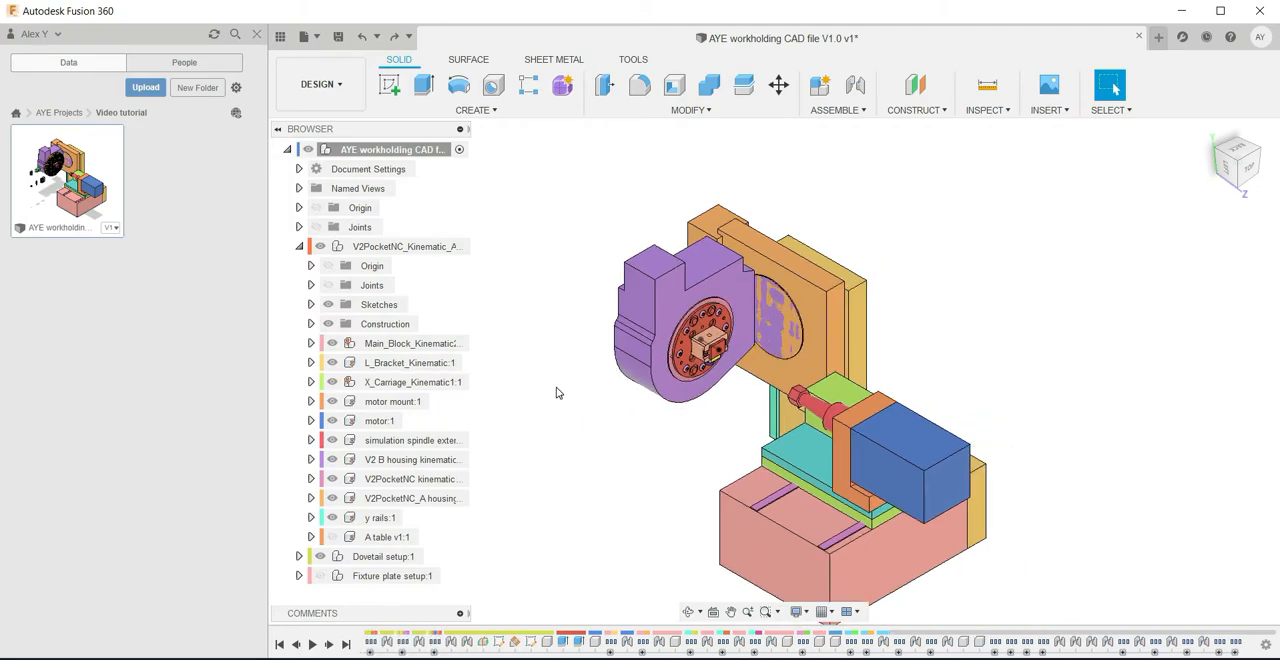
click(299, 246)
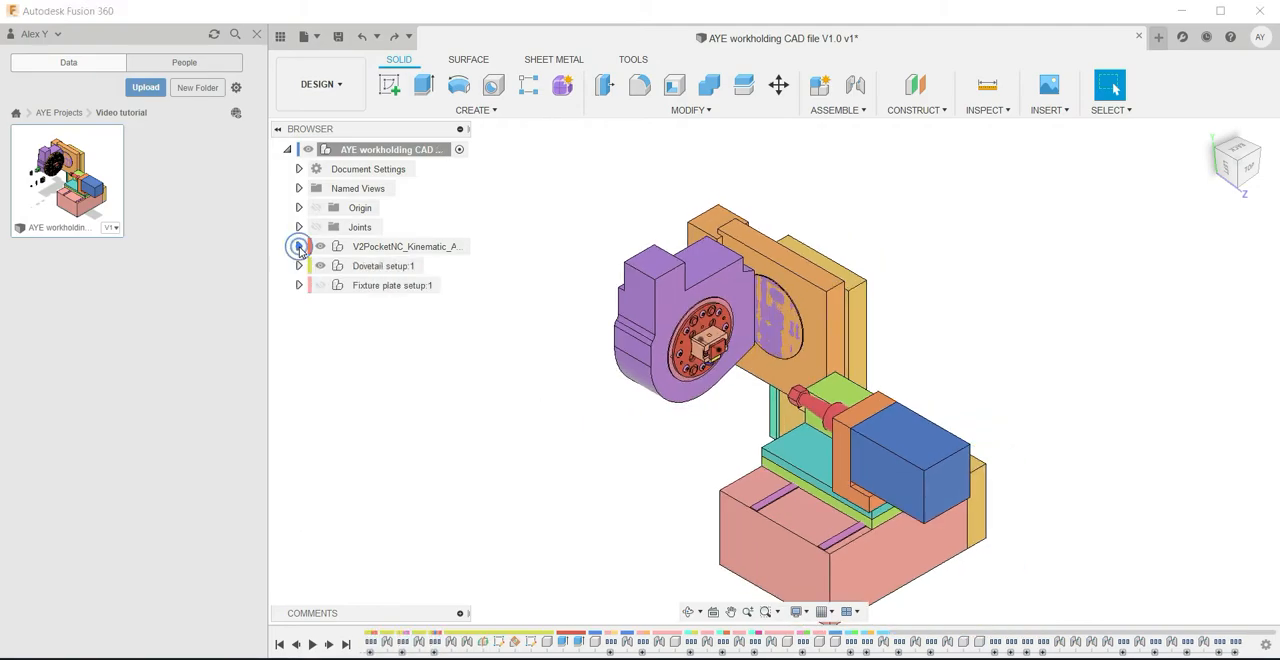
scroll(718, 366, up, 2)
click(320, 265)
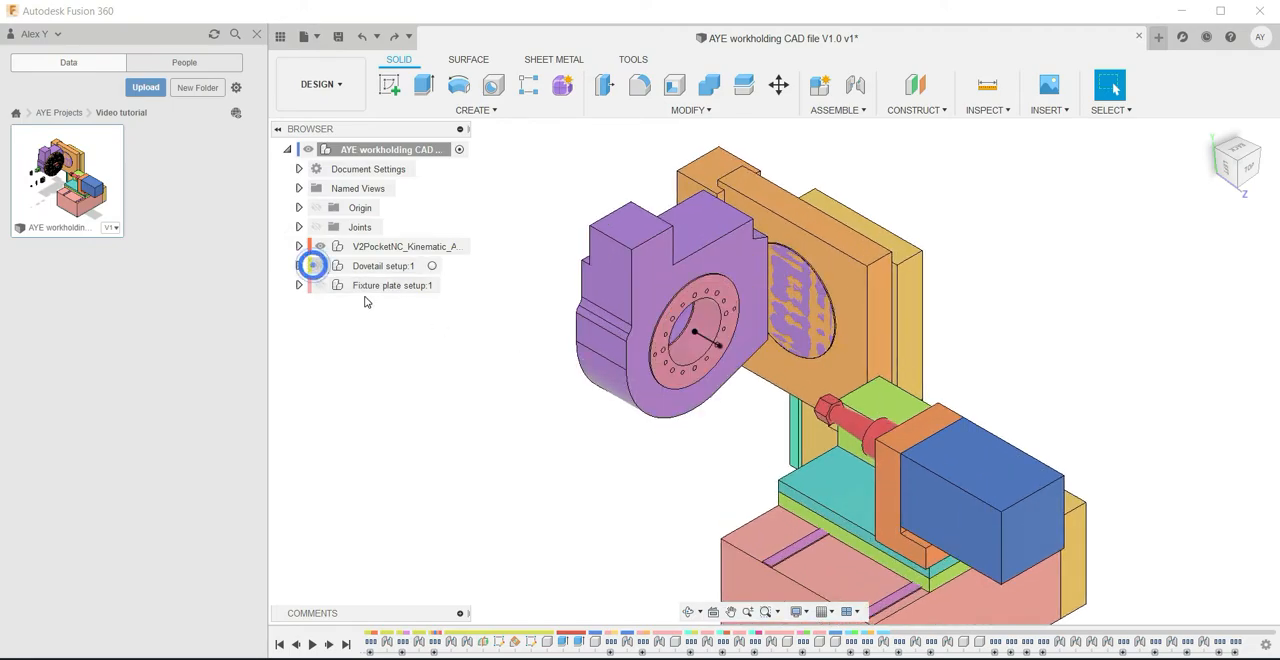
Examine the sketch line and its end point at the centre of the rotary table's face
scroll(691, 348, up, 5)
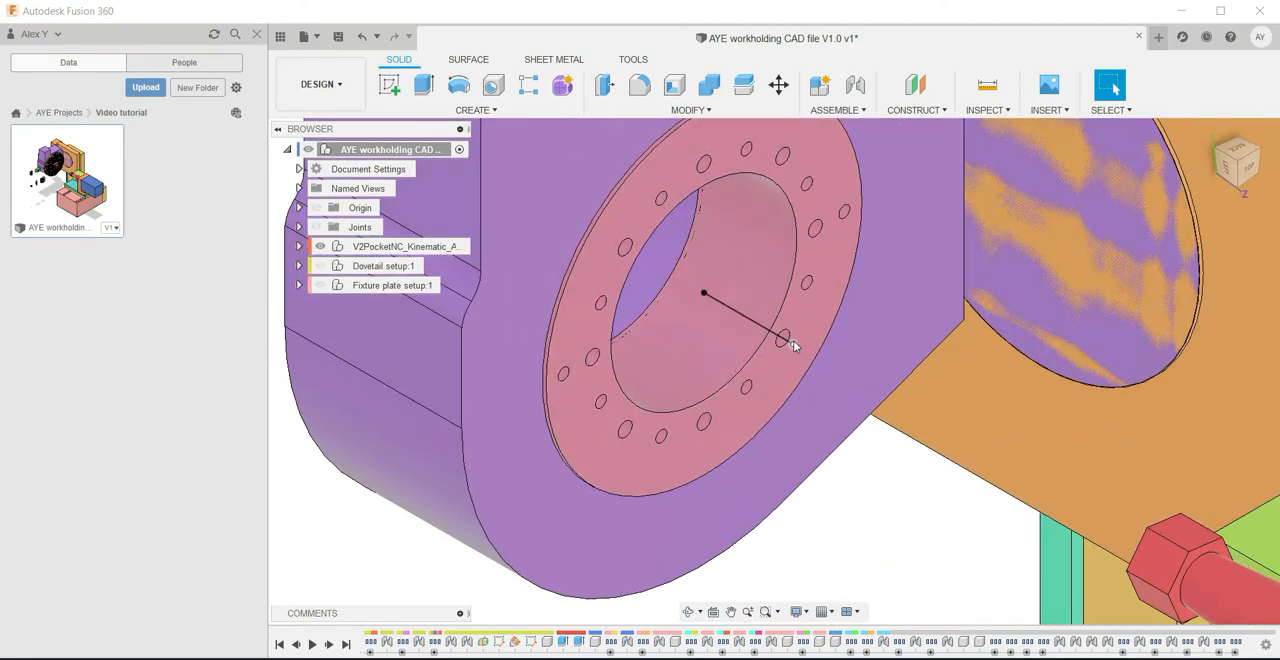
scroll(791, 340, down, 6)
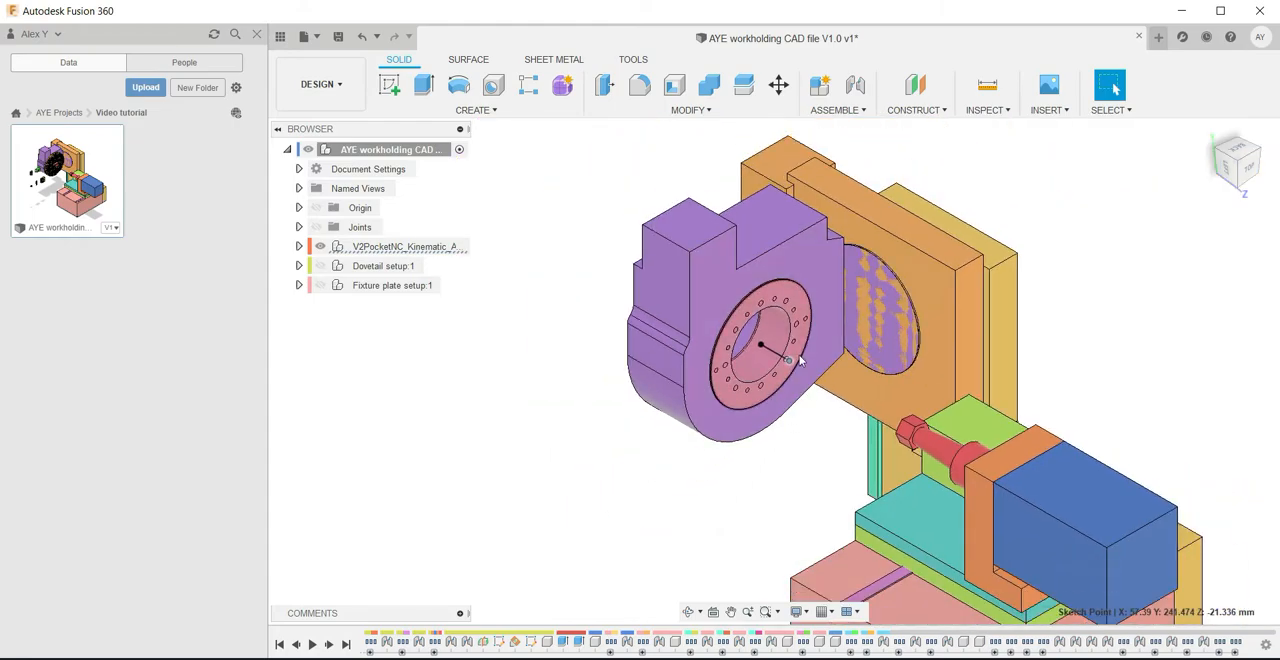
scroll(786, 370, up, 2)
scroll(786, 370, up, 3)
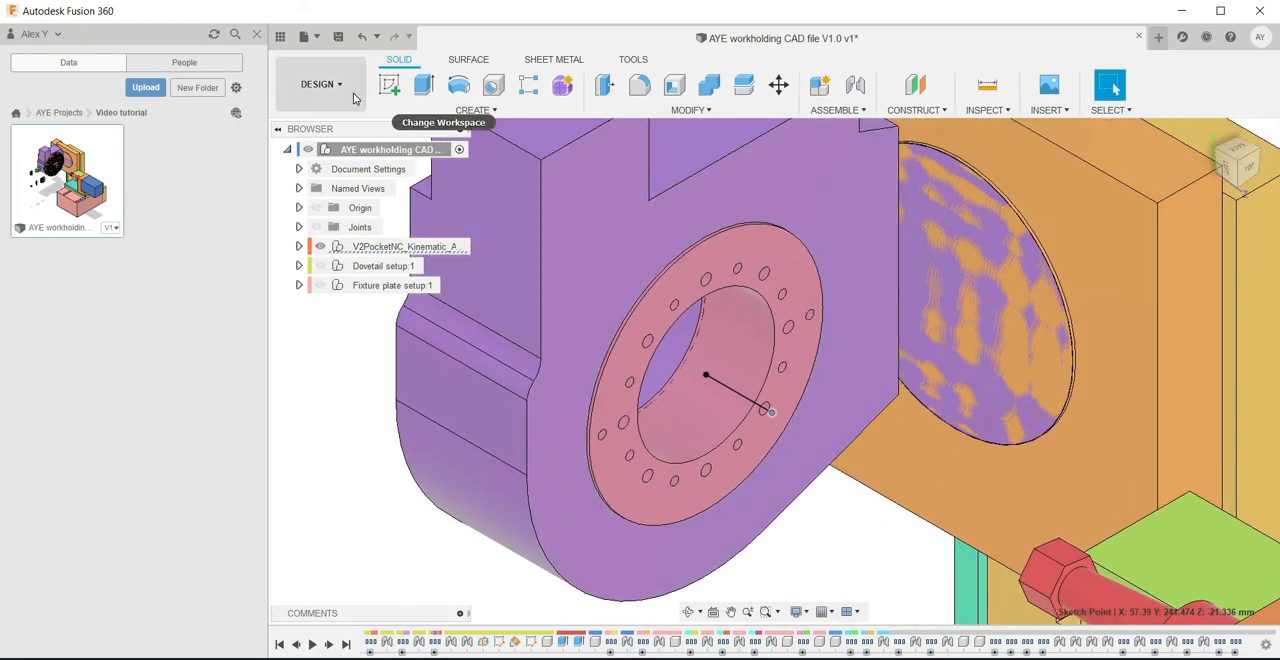
click(321, 84)
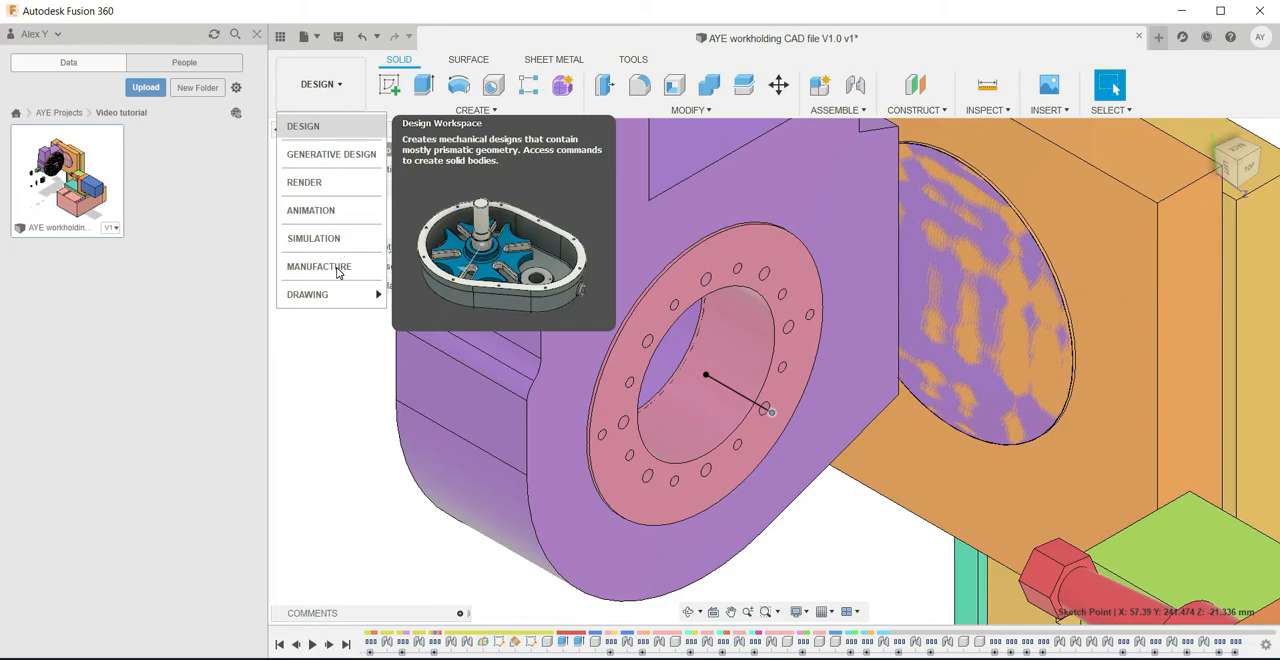
scroll(879, 476, down, 5)
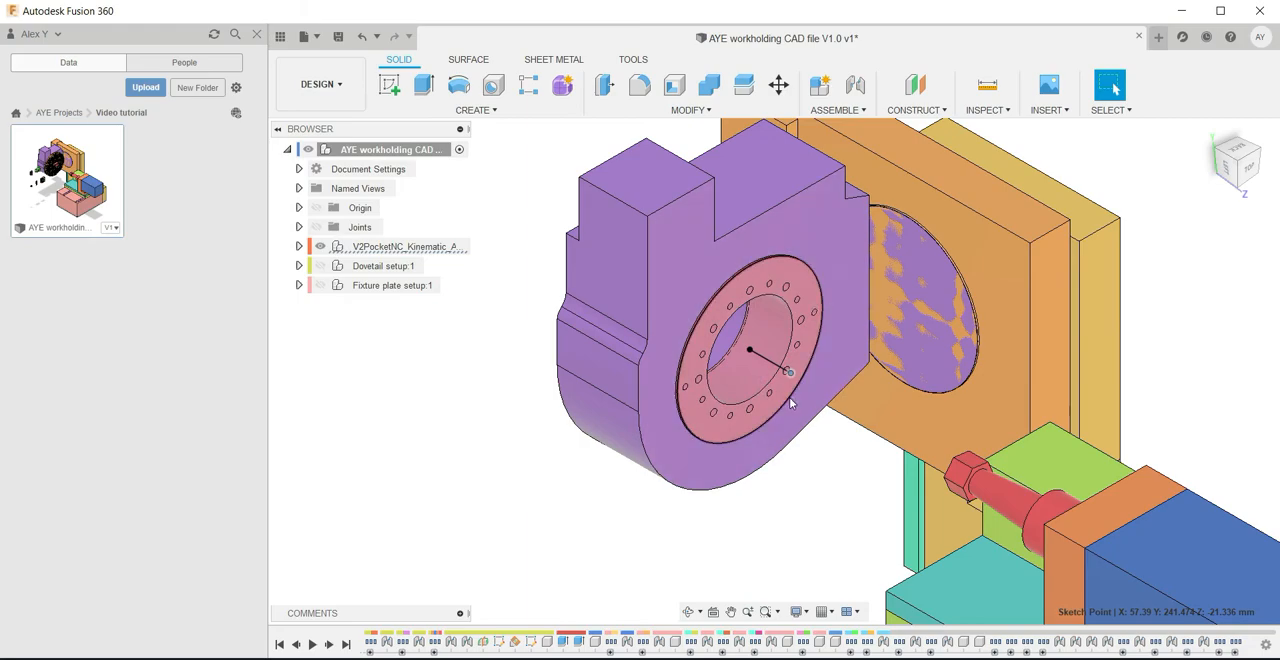
scroll(789, 394, up, 3)
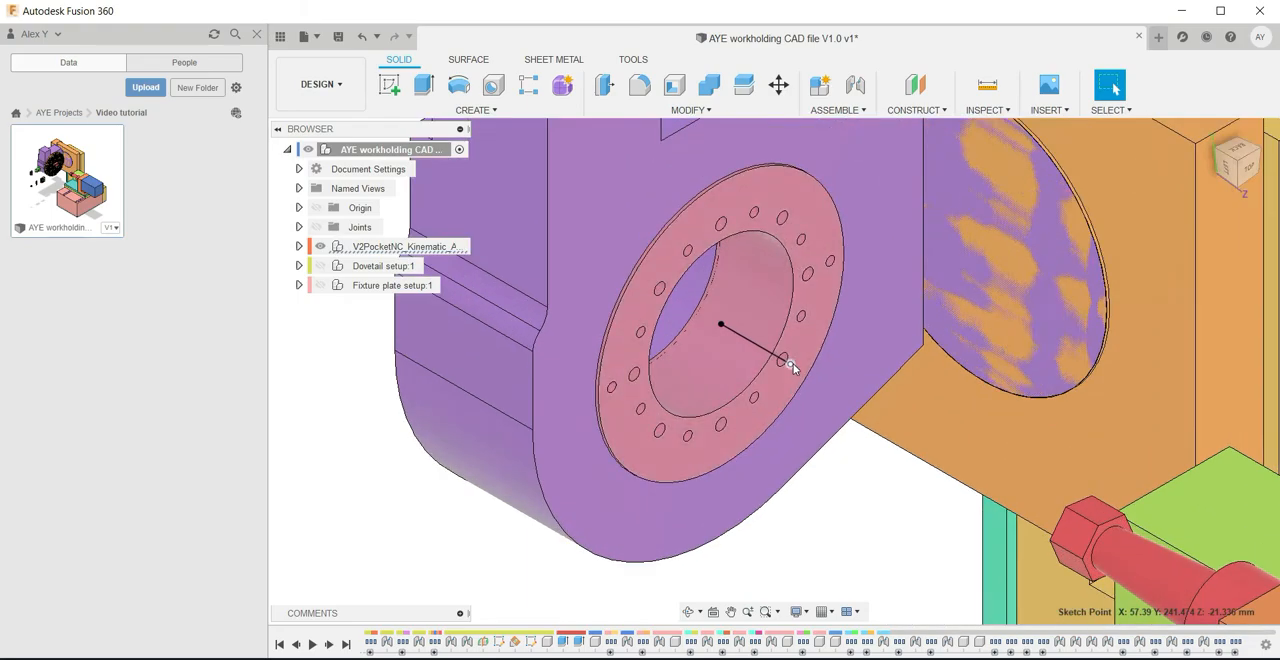
scroll(793, 365, down, 3)
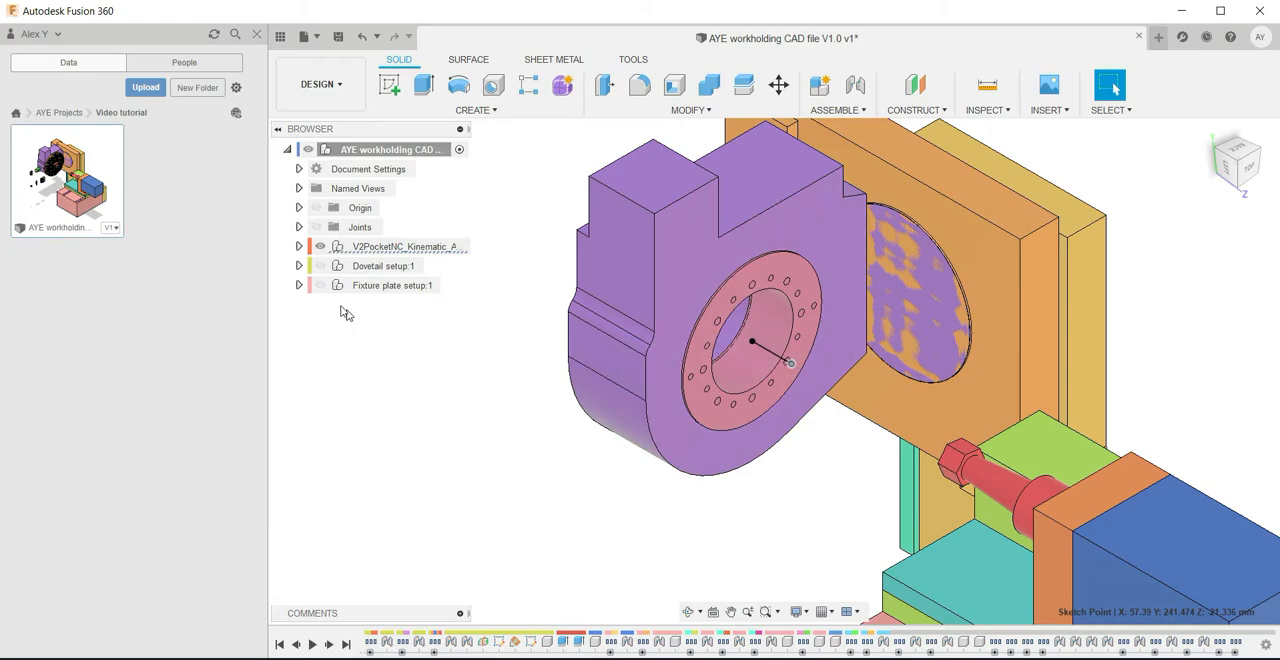
Set the user parameter B_table_offset to 0.8365 in
click(697, 110)
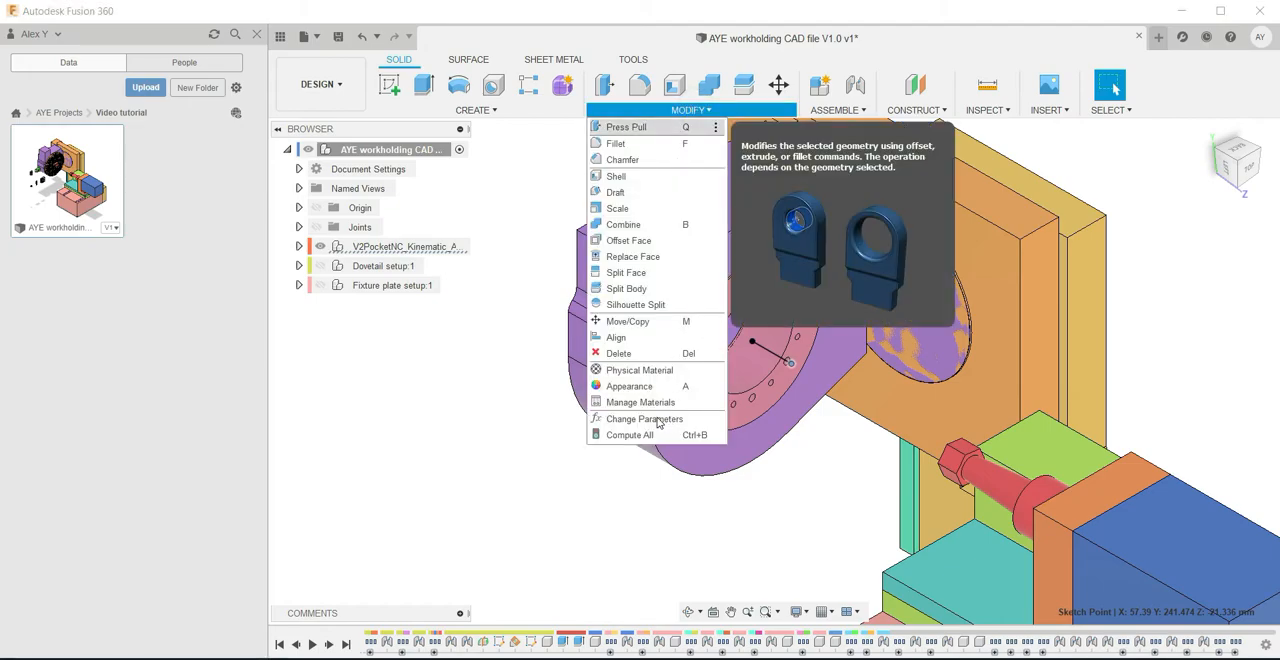
click(658, 420)
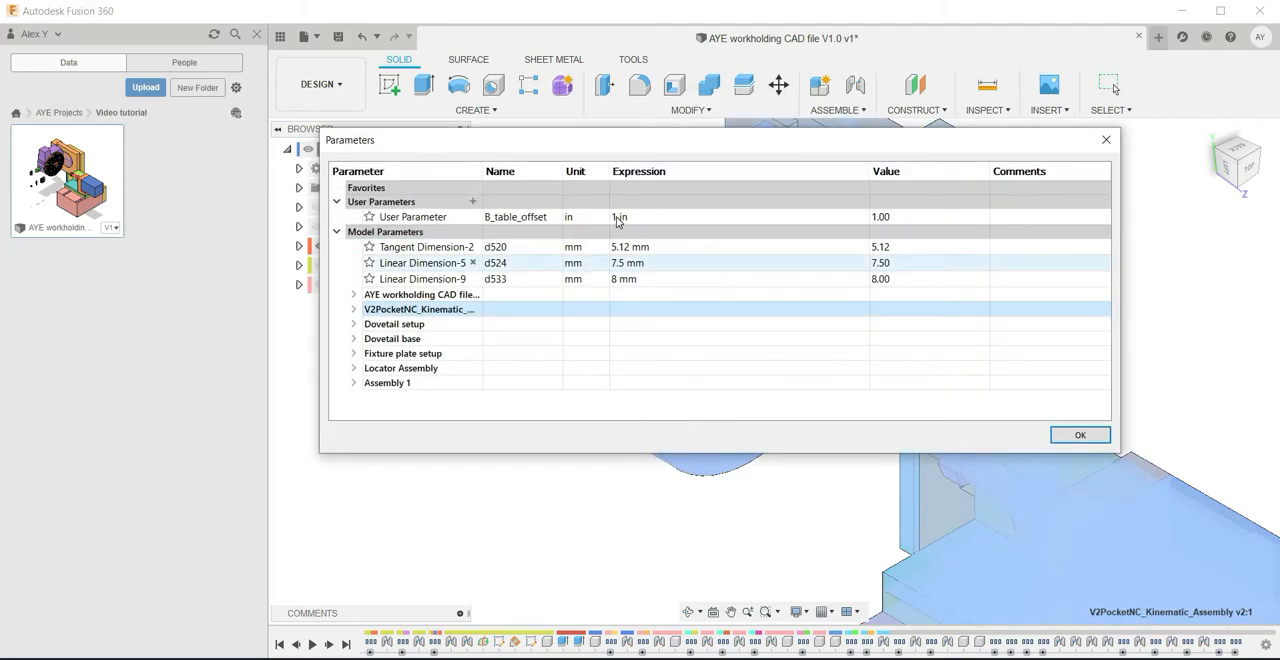
click(617, 218)
click(617, 217)
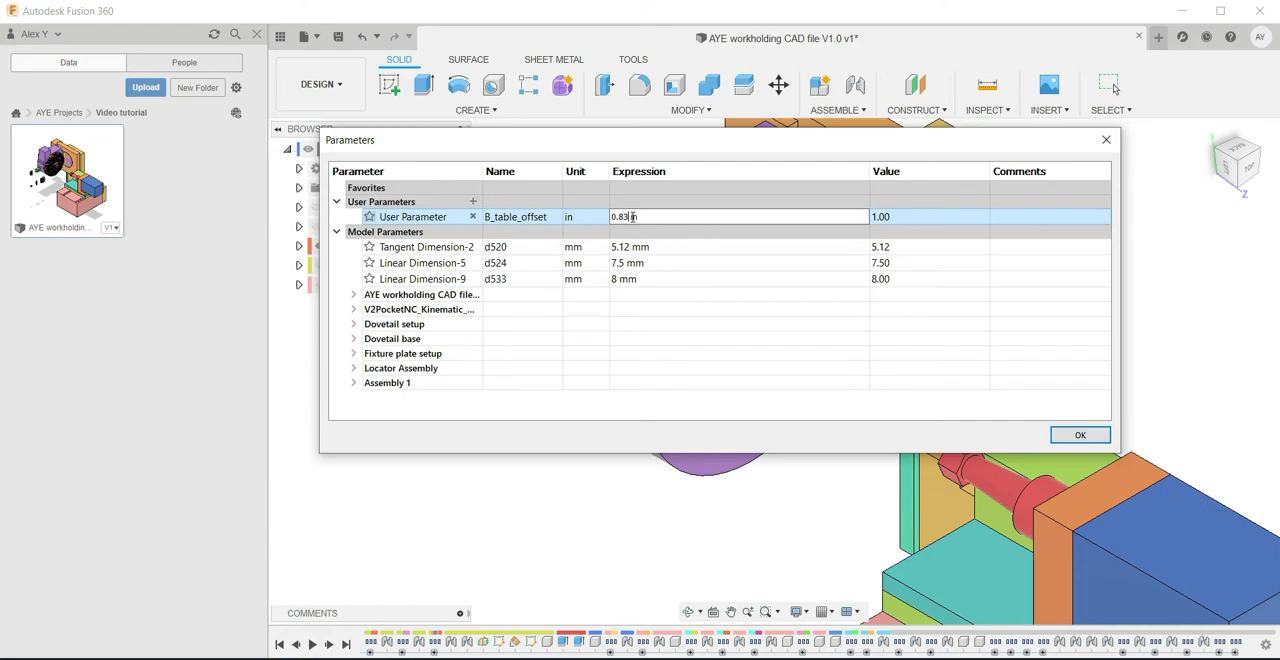
key(Return)
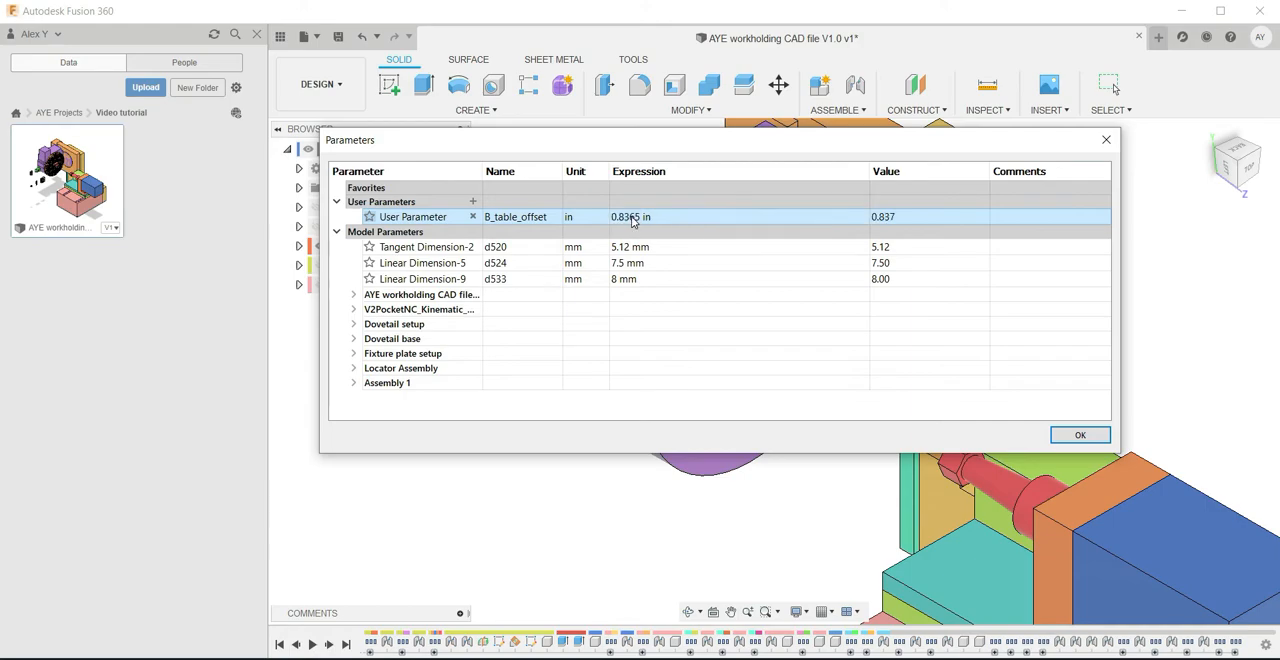
click(1076, 435)
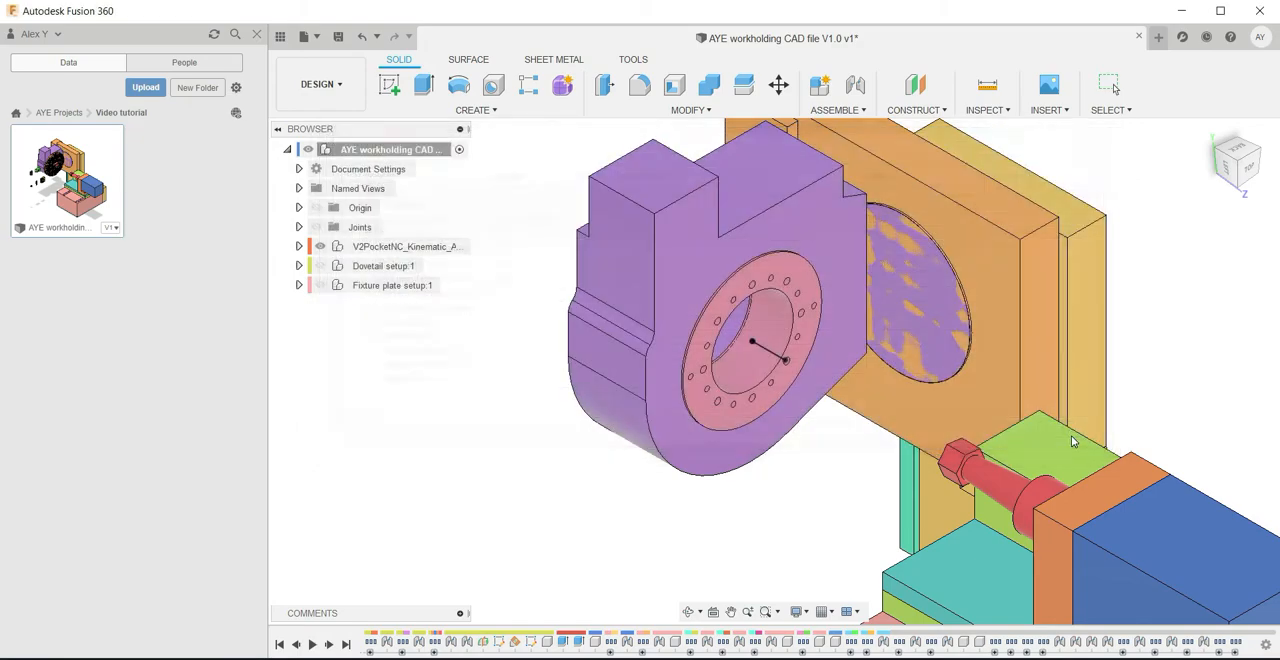
Measure the length of the sketch line on the rotary table, with a secondary unit displayed
scroll(772, 358, up, 4)
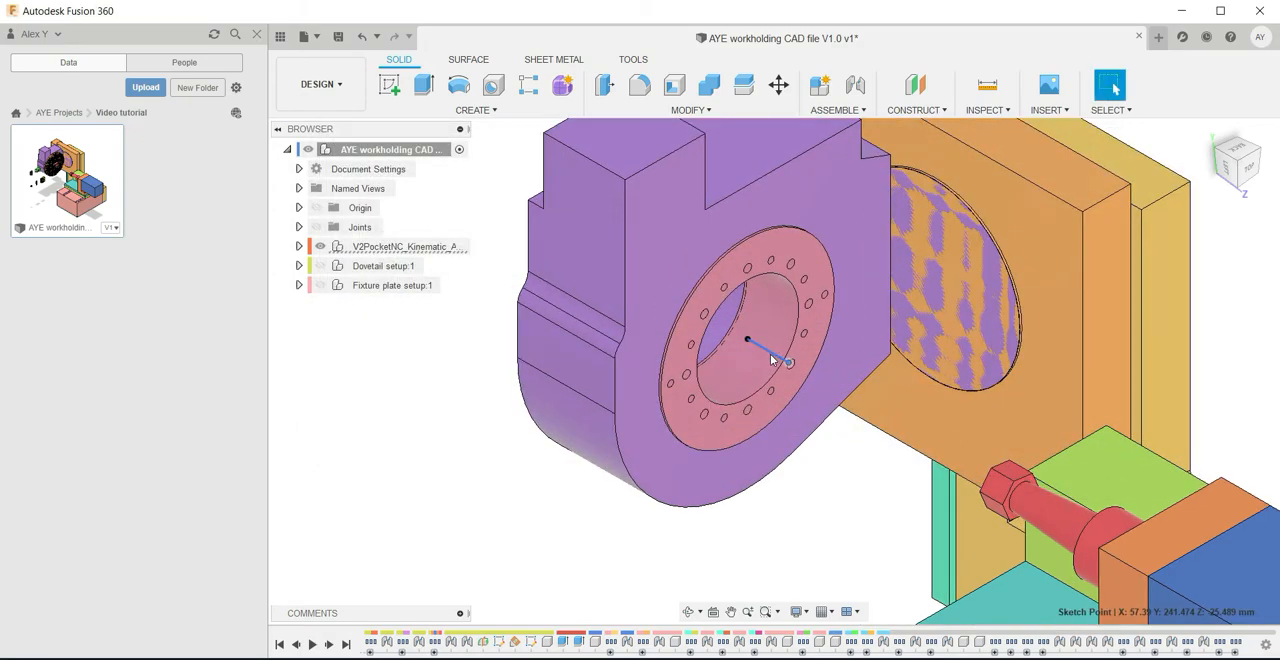
scroll(771, 359, up, 2)
click(769, 347)
click(986, 84)
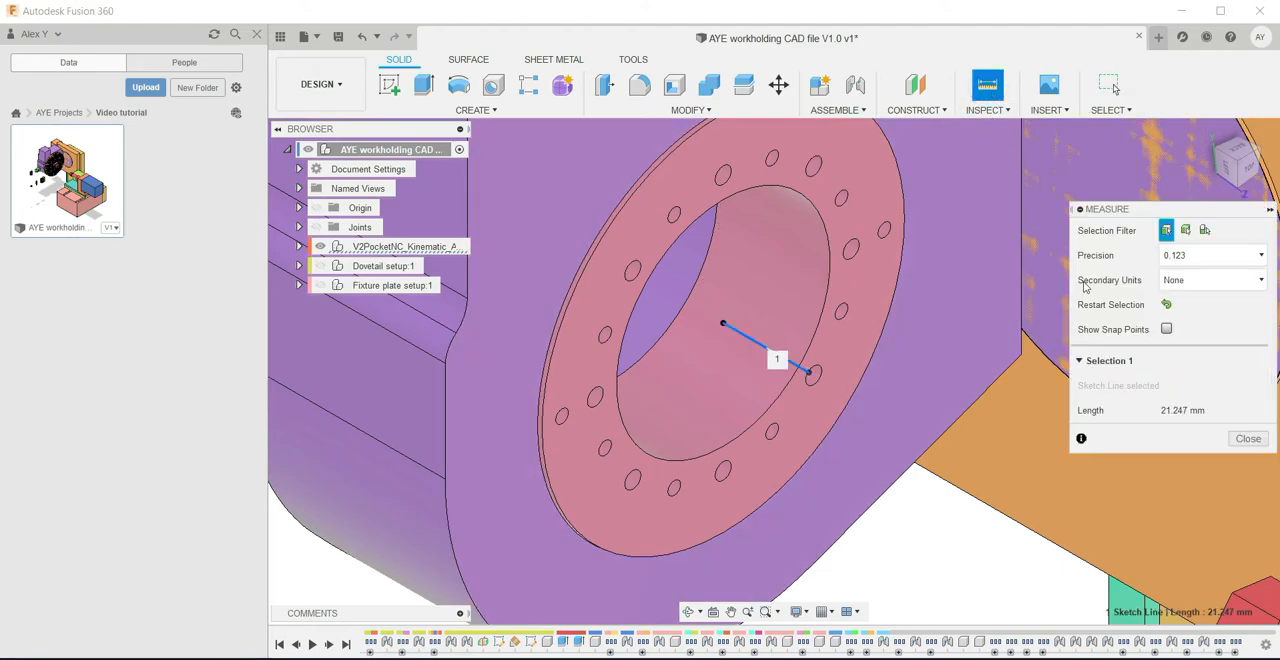
click(1190, 284)
click(1183, 349)
click(1245, 440)
scroll(876, 425, down, 8)
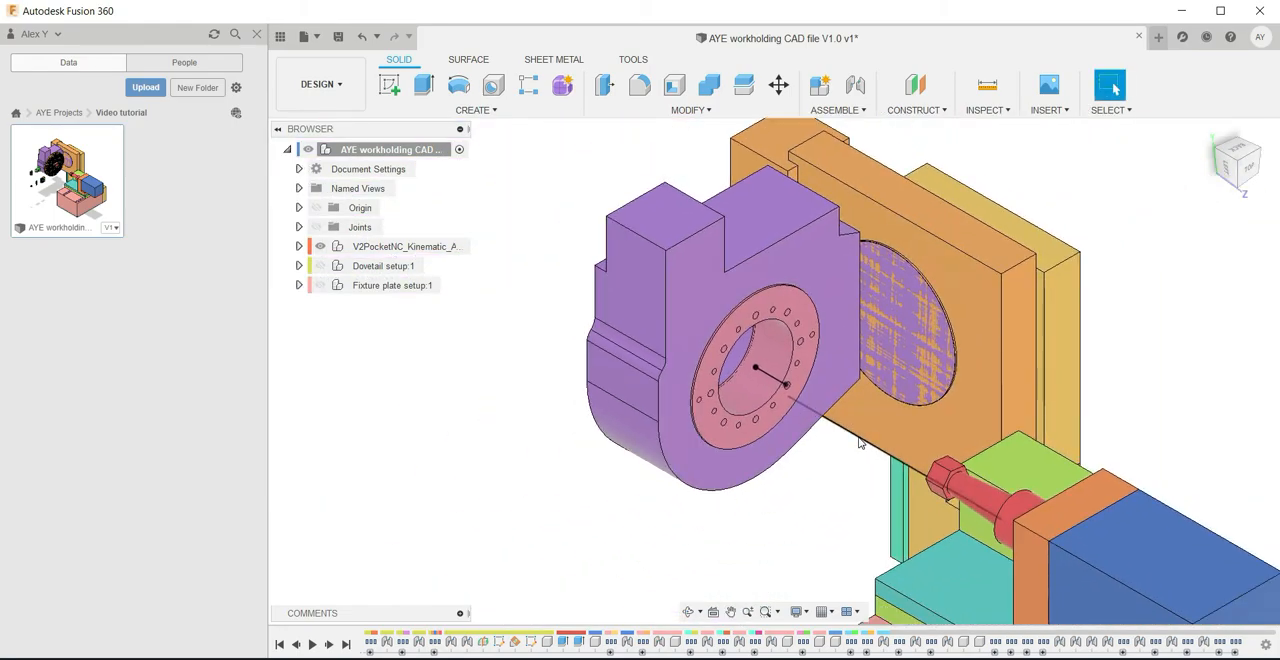
Open Sketch2 of the V2PocketNC assembly for editing and show the expression behind the vertical line's dimension
scroll(786, 380, up, 5)
click(772, 377)
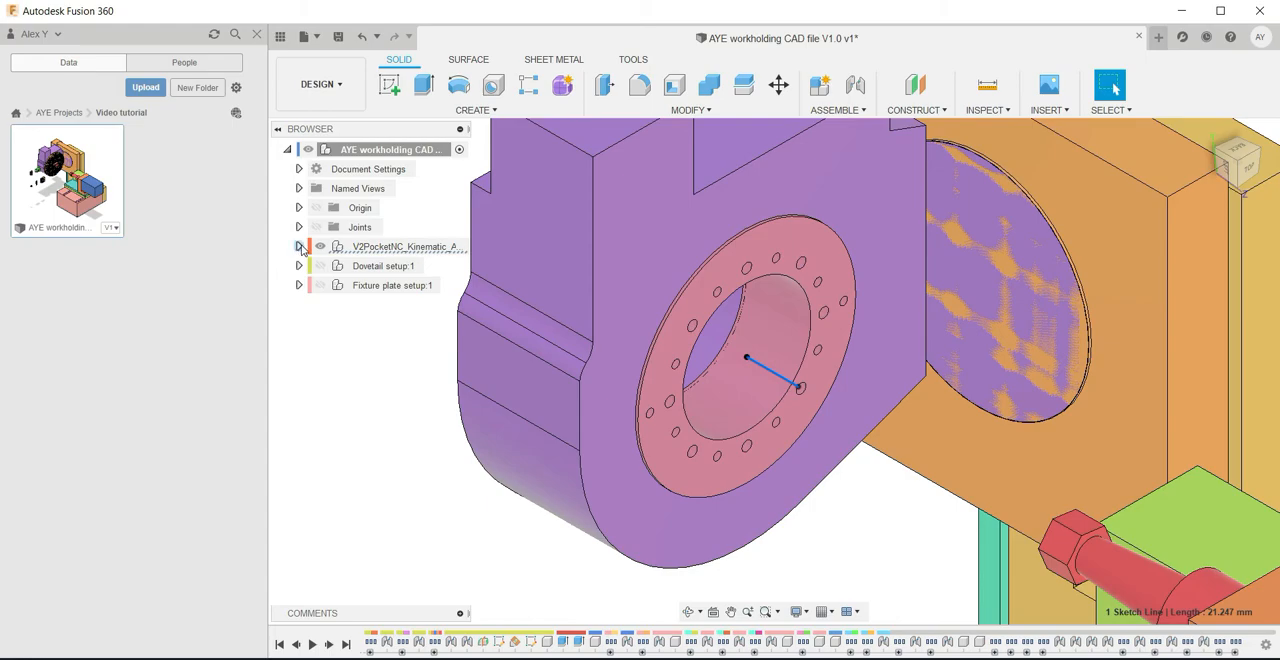
click(300, 247)
click(310, 305)
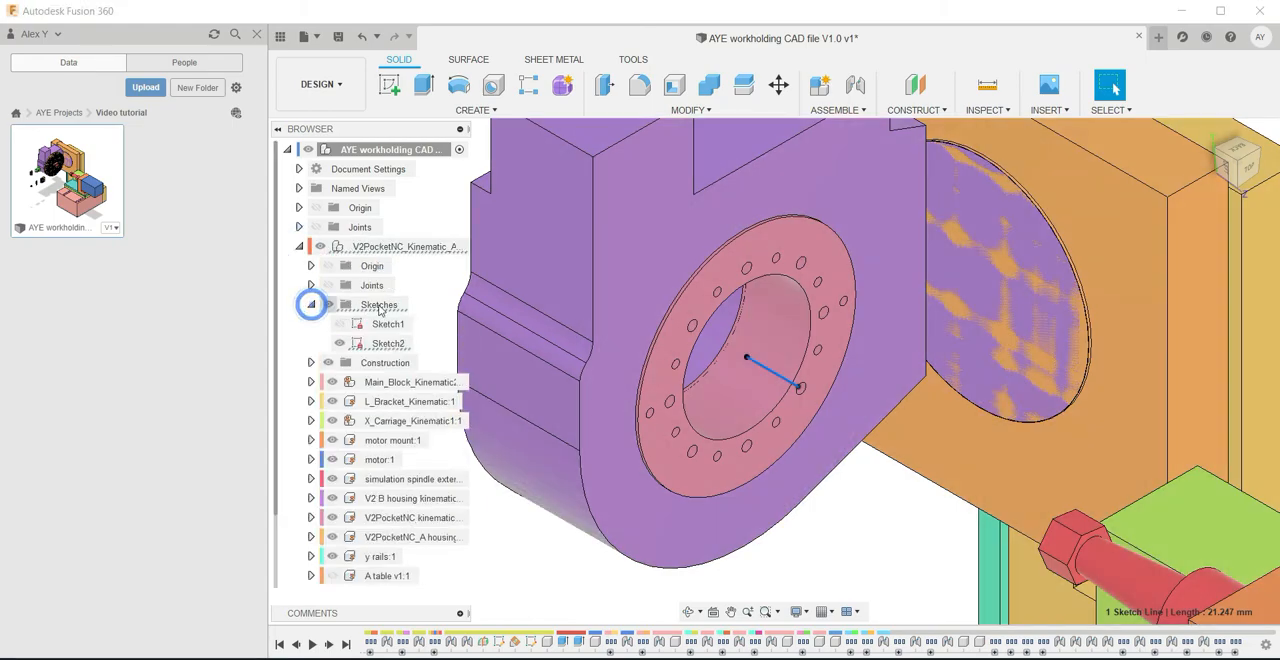
click(378, 346)
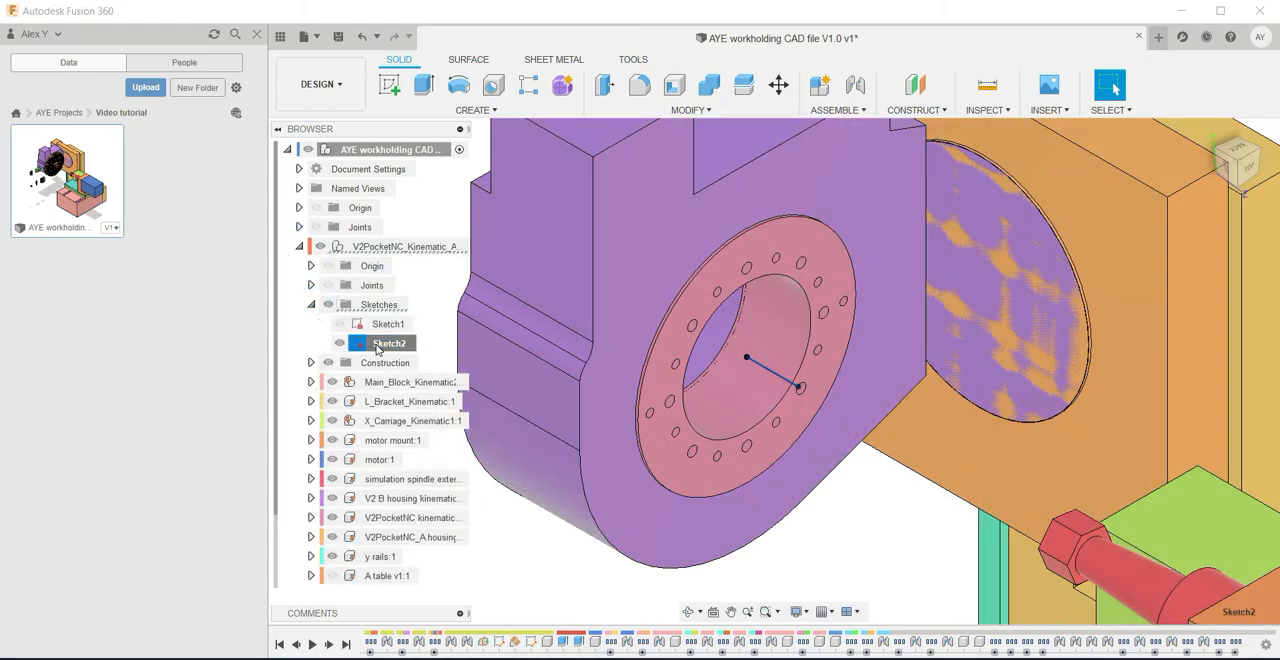
right_click(380, 347)
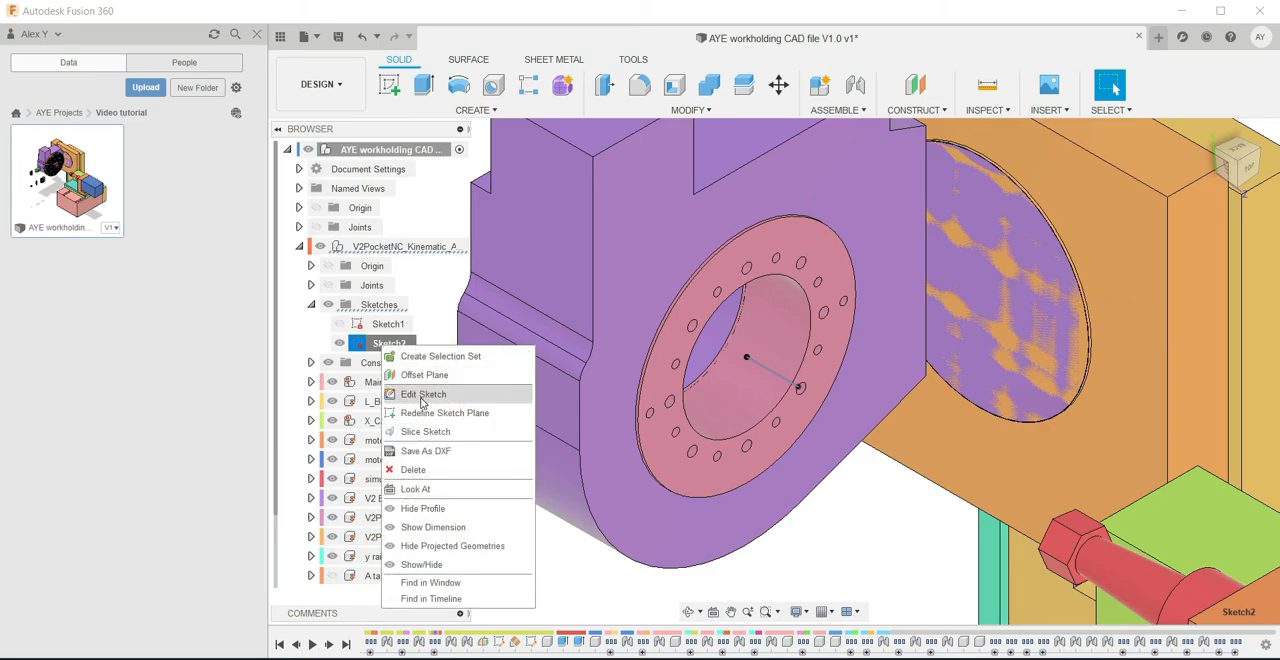
click(421, 396)
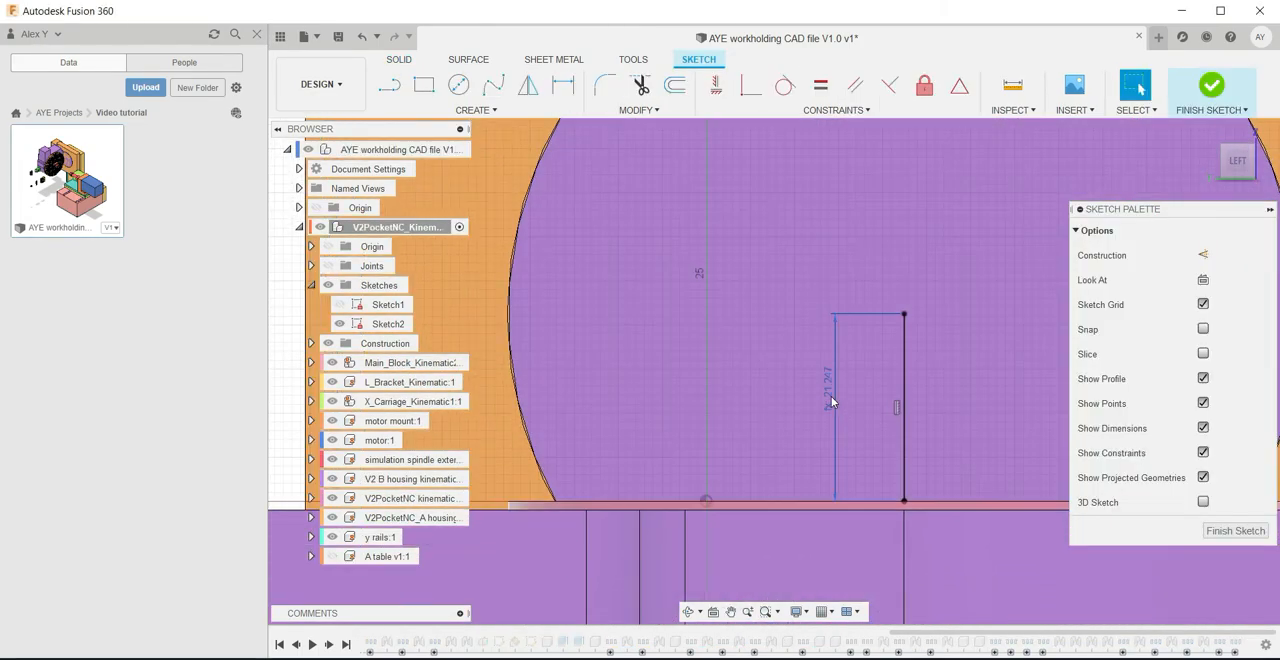
double_click(831, 396)
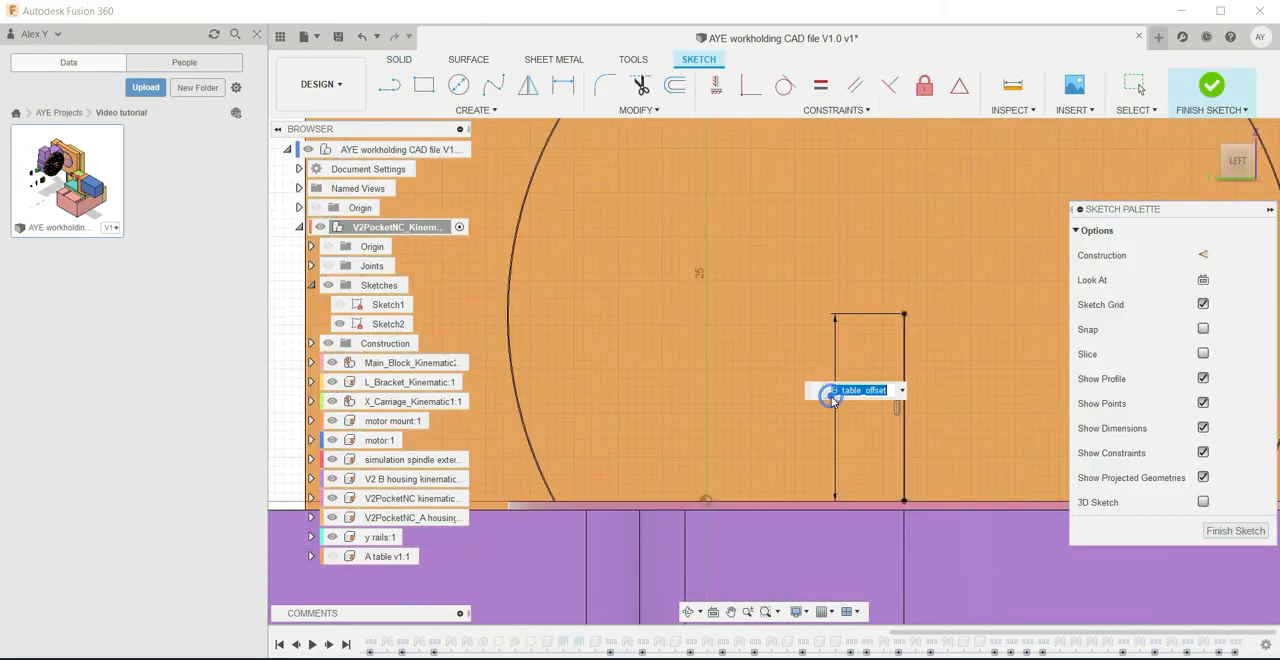
click(634, 112)
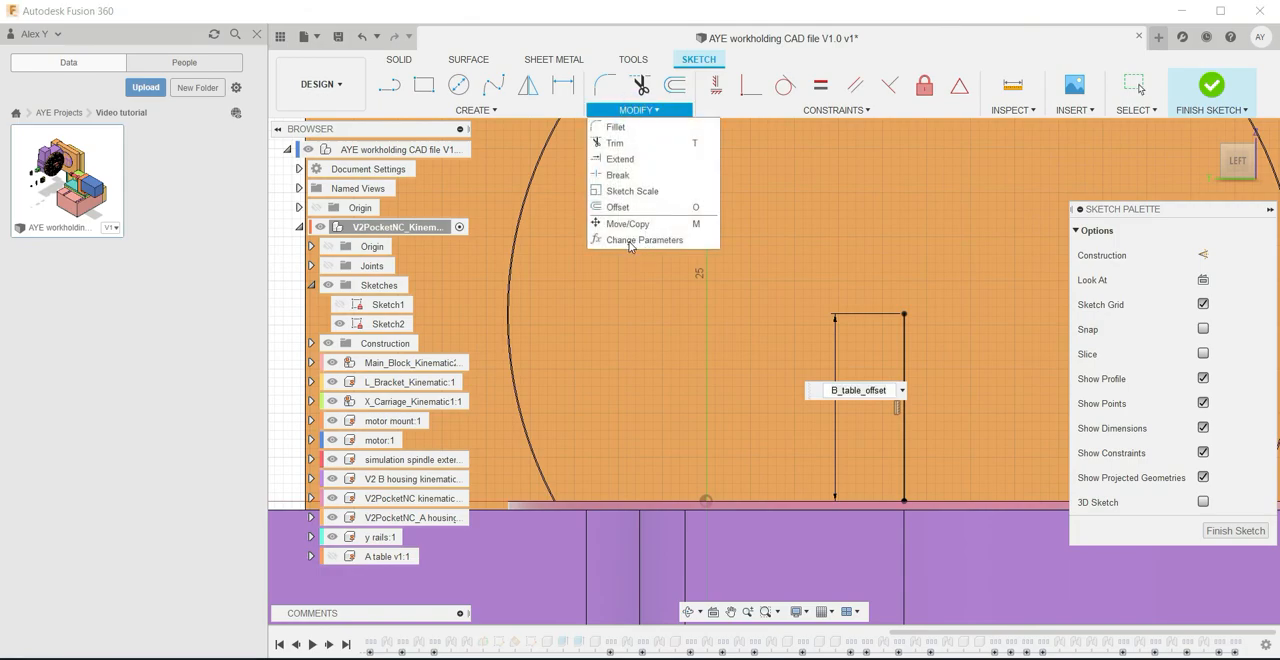